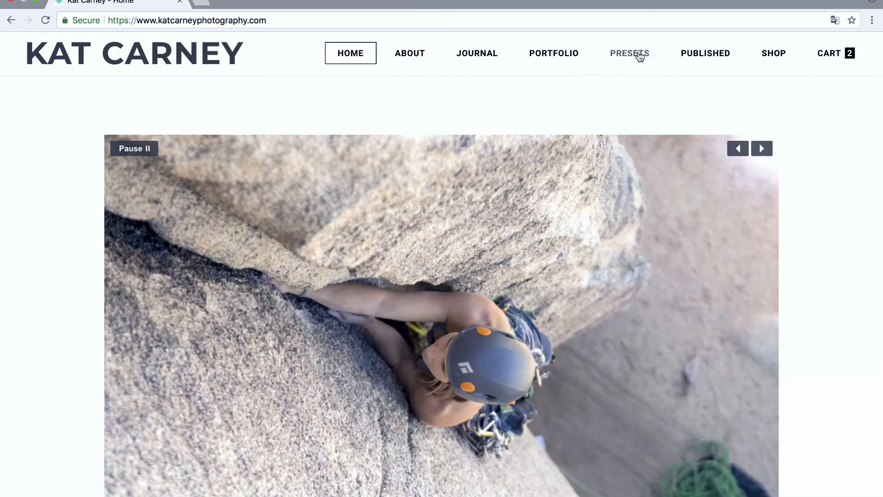
# Step: Open the website's Presets page and compare the before and after versions of the night-sky cabin and tent sample photos
pyautogui.click(639, 55)
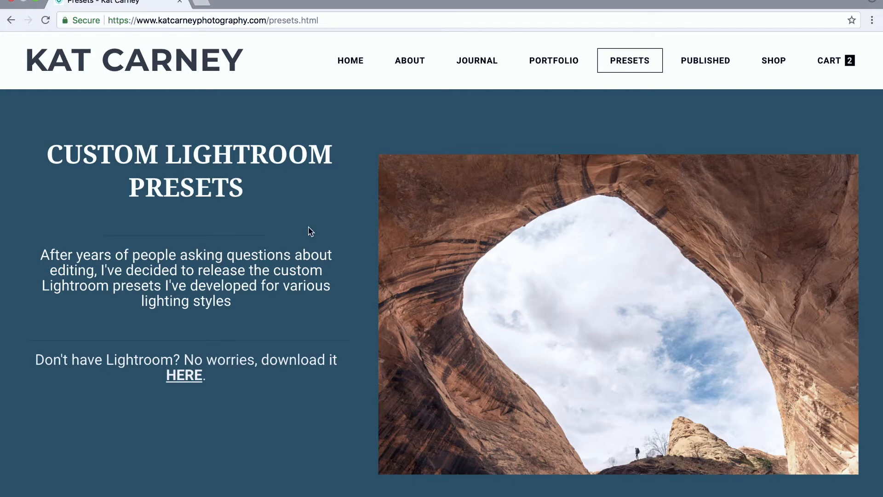
pyautogui.scroll(-14, 311, 231)
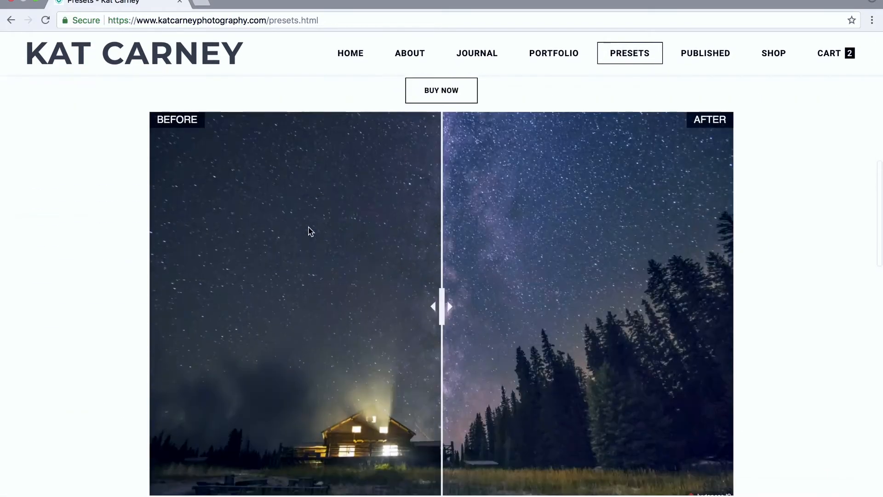
pyautogui.moveTo(436, 294); pyautogui.dragTo(237, 297)
pyautogui.scroll(14, 97, 296)
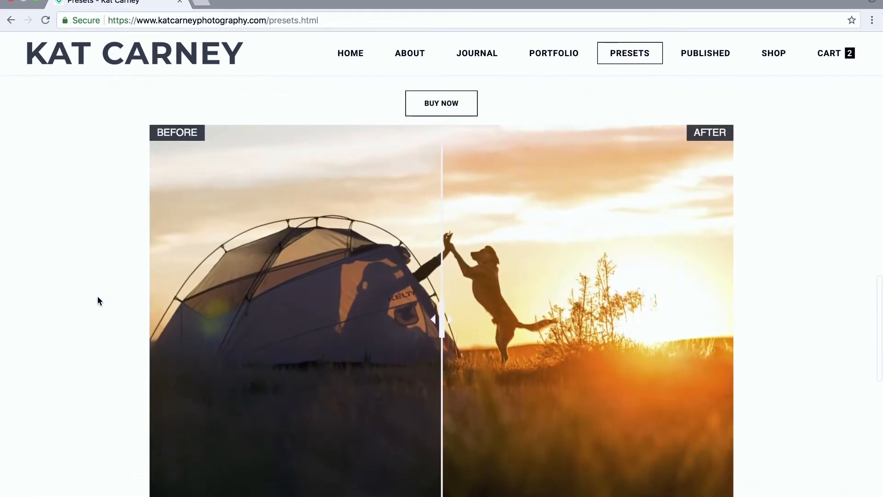
pyautogui.moveTo(441, 322); pyautogui.dragTo(183, 317)
pyautogui.scroll(1, 95, 249)
# Step: Examine the Sunrise Sunset preset offer and reveal the full after version of its kayak sample photo
pyautogui.scroll(-10, 95, 248)
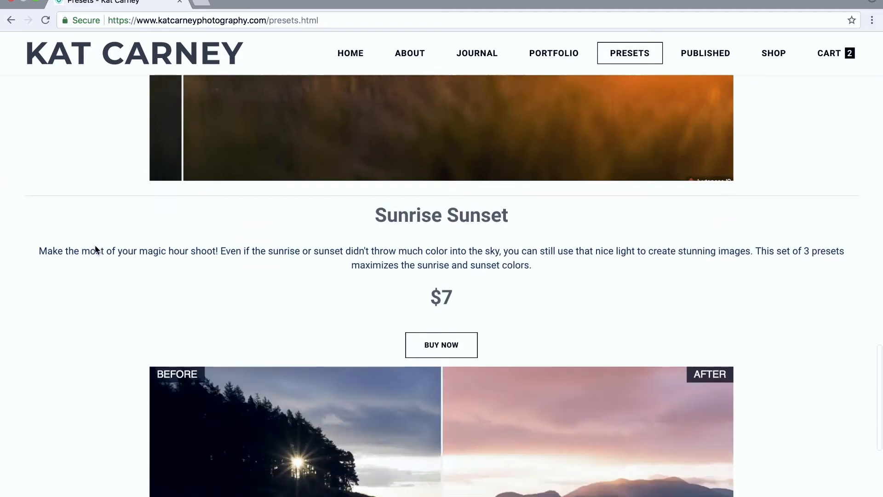
pyautogui.scroll(-5, 94, 250)
pyautogui.scroll(3, 485, 308)
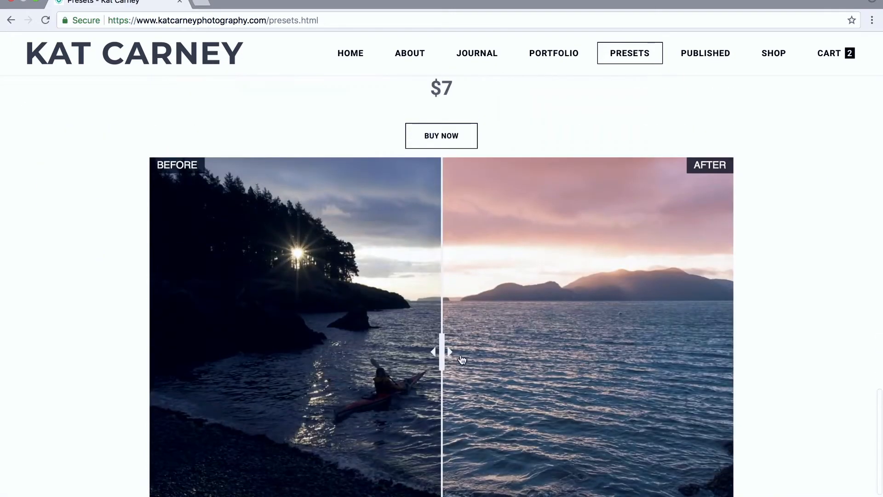
pyautogui.moveTo(439, 361); pyautogui.dragTo(142, 320)
pyautogui.scroll(-3, 10, 278)
pyautogui.scroll(1, 10, 278)
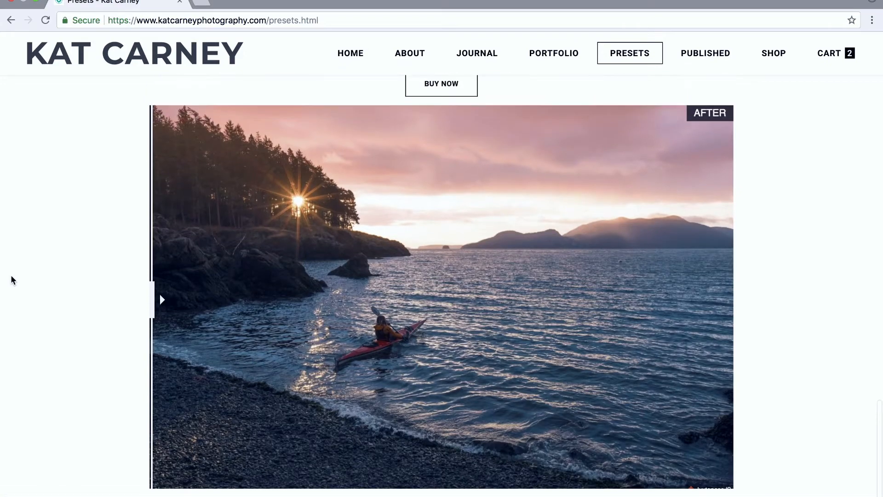
pyautogui.moveTo(144, 317); pyautogui.dragTo(150, 350)
pyautogui.scroll(4, 93, 343)
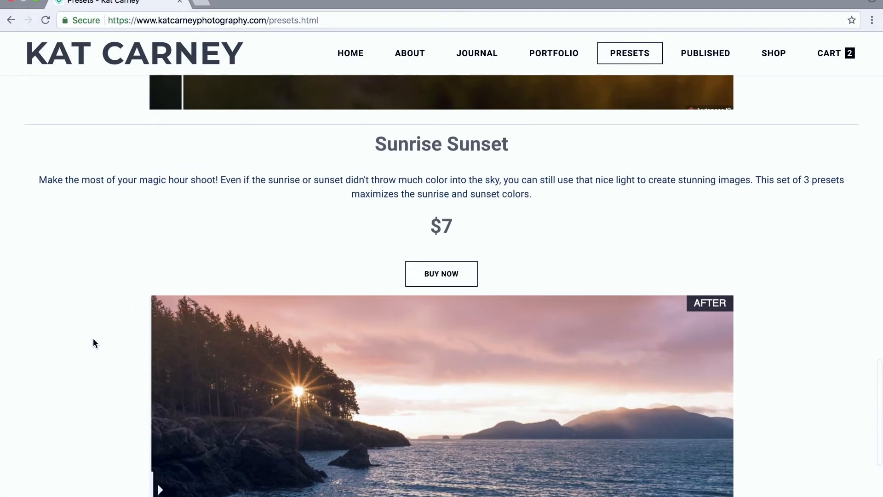
pyautogui.scroll(1, 94, 341)
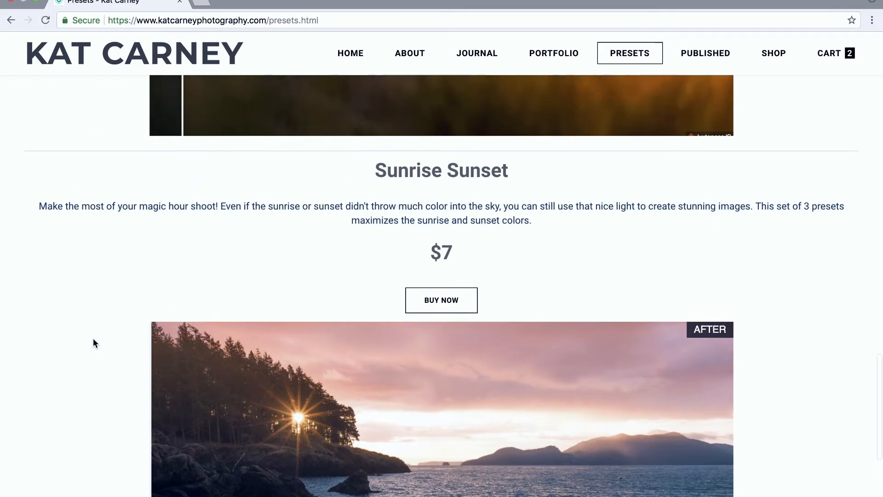
# Step: Add one Sunrise Sunset preset set to the shopping cart and proceed to checkout
pyautogui.scroll(20, 93, 343)
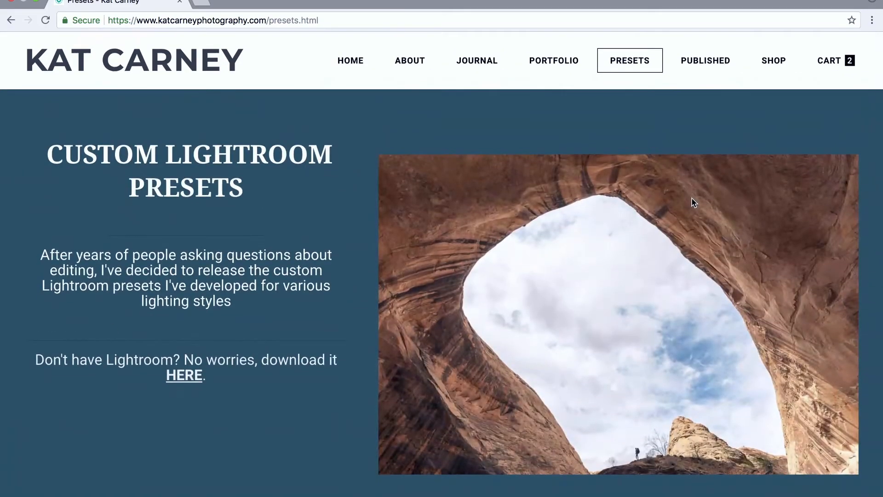
pyautogui.scroll(-20, 659, 193)
pyautogui.scroll(-6, 659, 192)
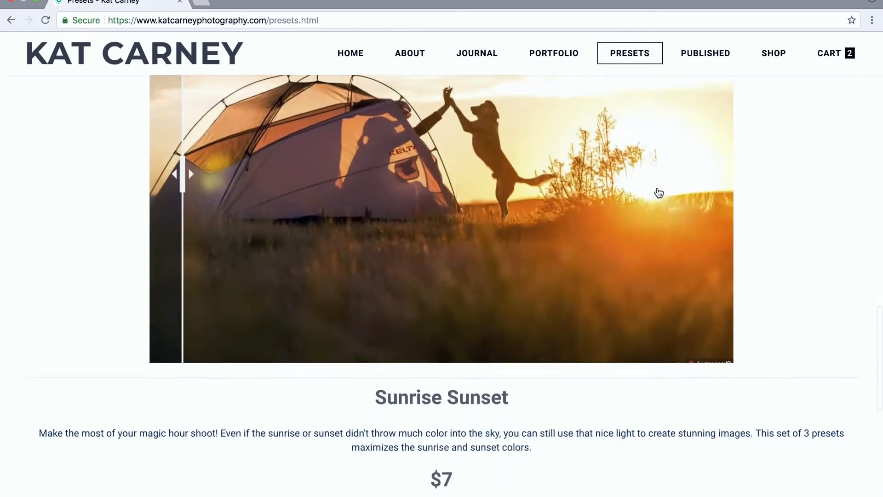
pyautogui.click(452, 462)
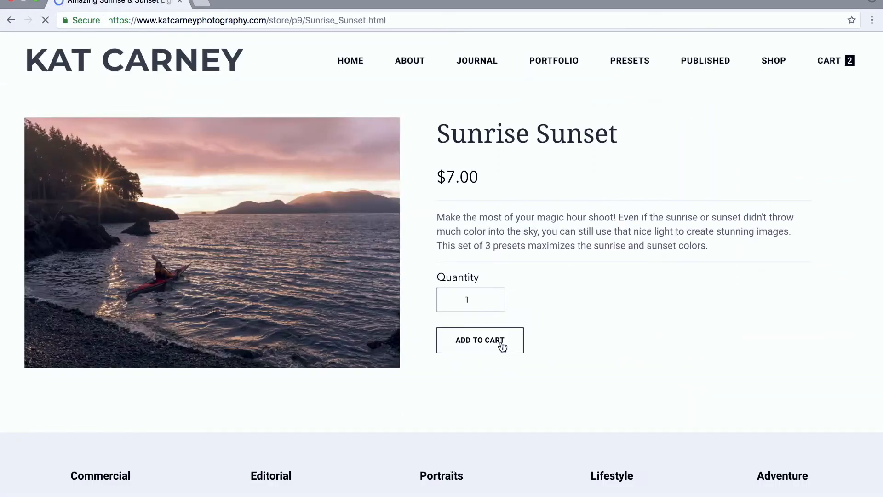
pyautogui.click(502, 346)
pyautogui.rightClick(821, 197)
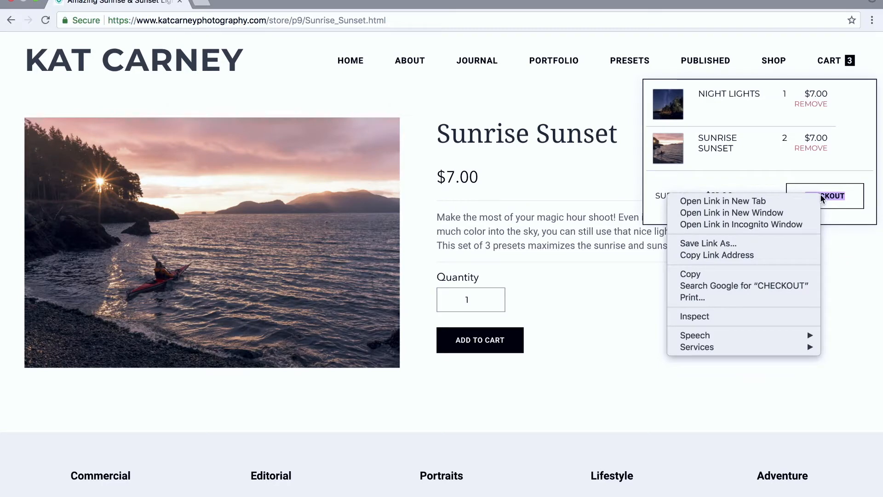
pyautogui.click(820, 197)
pyautogui.click(837, 201)
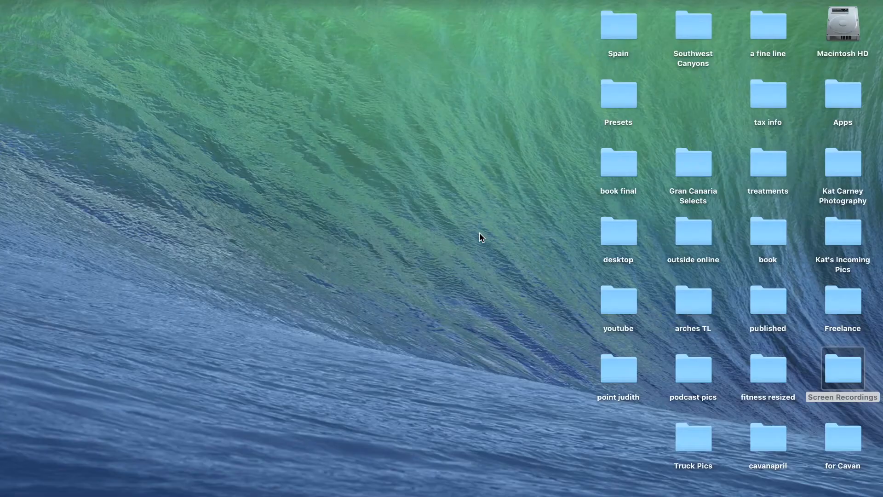
# Step: Install the SunriseSunsetBONUS.lrtemplate preset into Lightroom from the Presets folder on the desktop
pyautogui.doubleClick(611, 96)
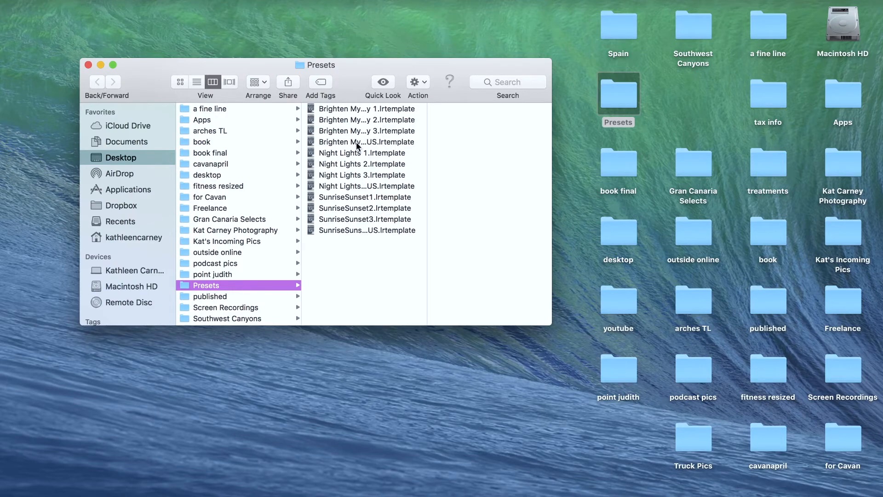
pyautogui.doubleClick(362, 229)
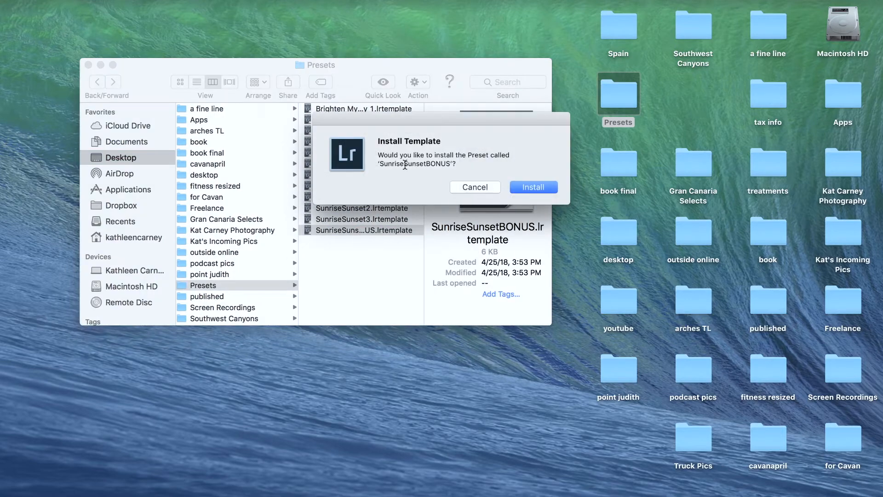
pyautogui.click(531, 187)
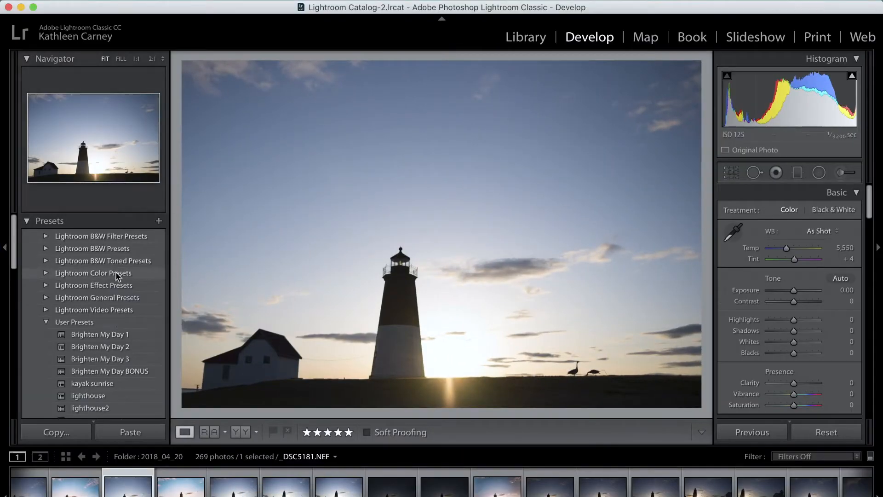
# Step: Preview the user presets on the lighthouse photo and apply the "lighthouse" preset
pyautogui.scroll(-3, 118, 276)
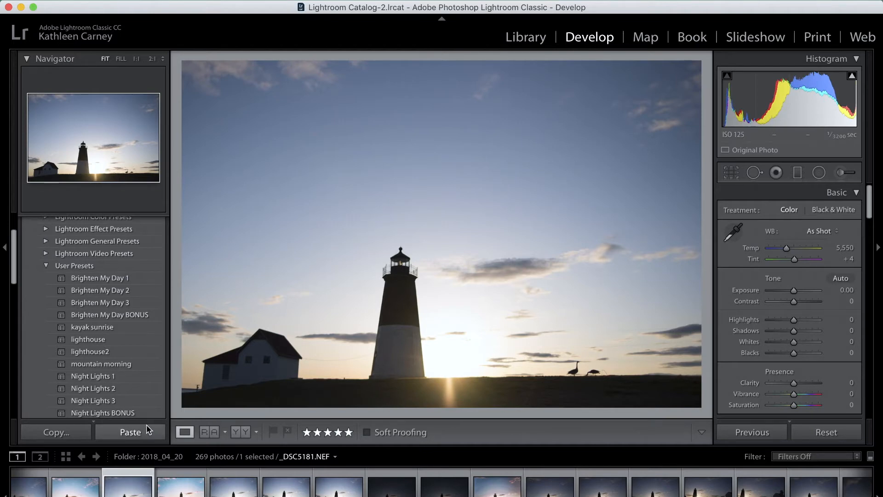
pyautogui.moveTo(130, 276)
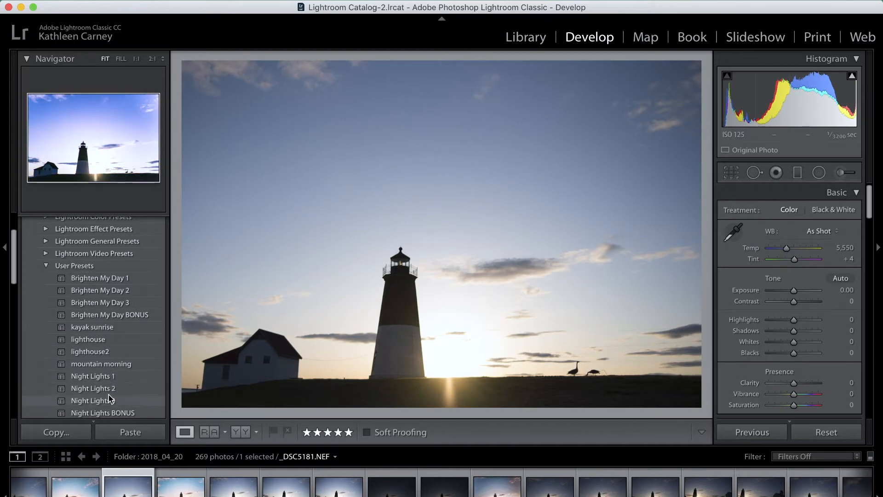
pyautogui.scroll(-3, 110, 400)
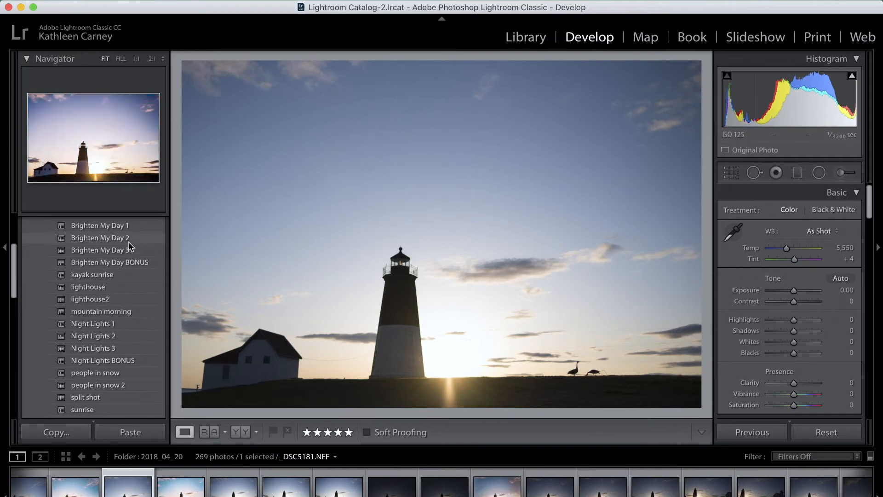
pyautogui.scroll(2, 129, 262)
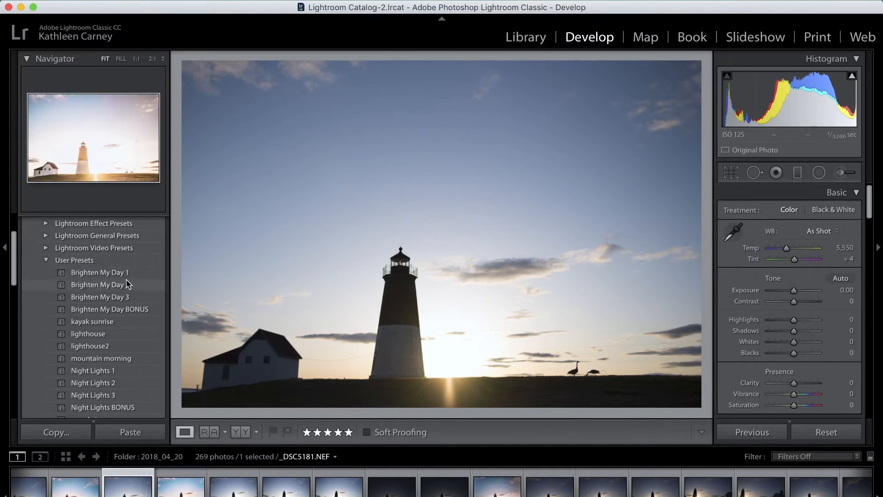
pyautogui.click(124, 337)
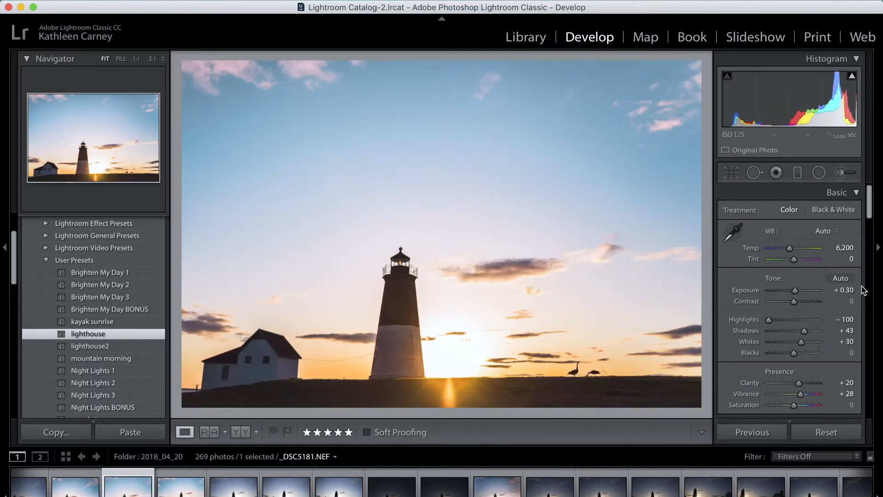
# Step: Review the preset's adjustments and set the Split Toning highlights saturation to 0
pyautogui.scroll(-10, 842, 251)
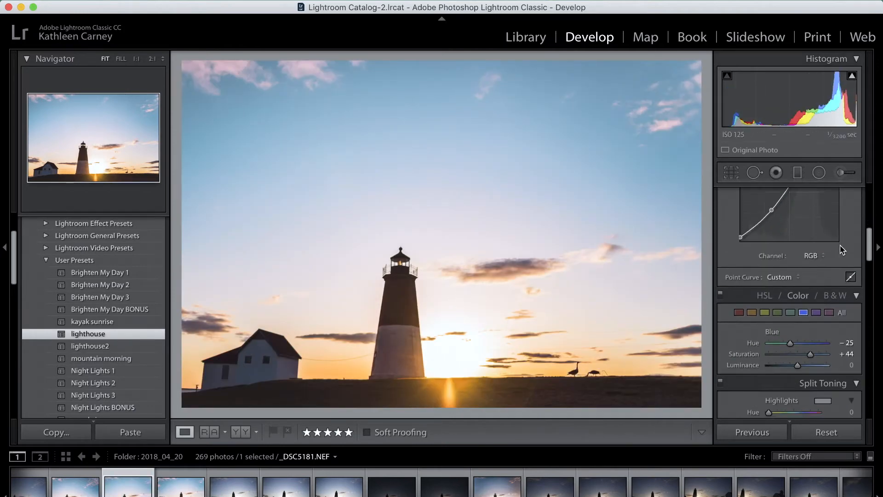
pyautogui.scroll(-10, 842, 251)
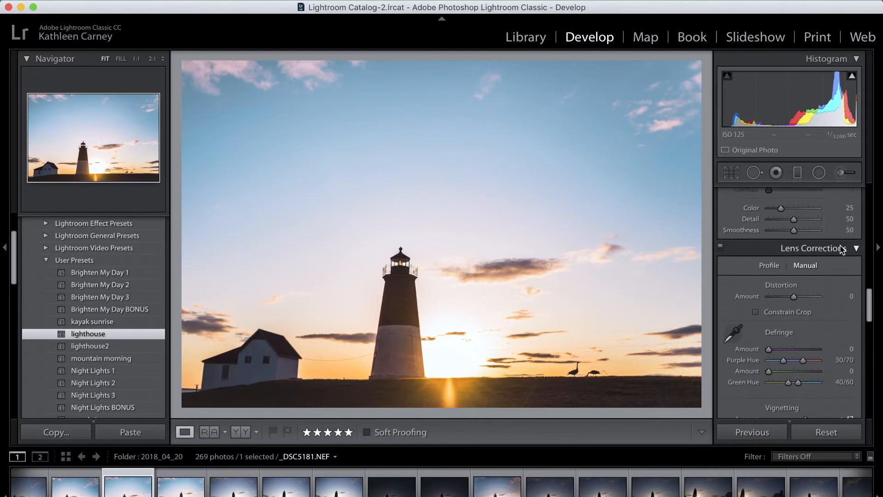
pyautogui.scroll(-2, 842, 250)
pyautogui.scroll(10, 841, 251)
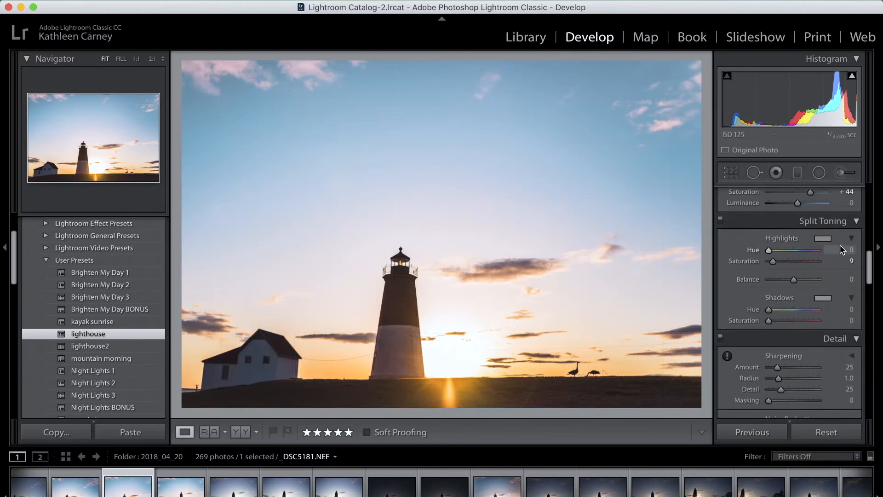
pyautogui.scroll(-1, 841, 251)
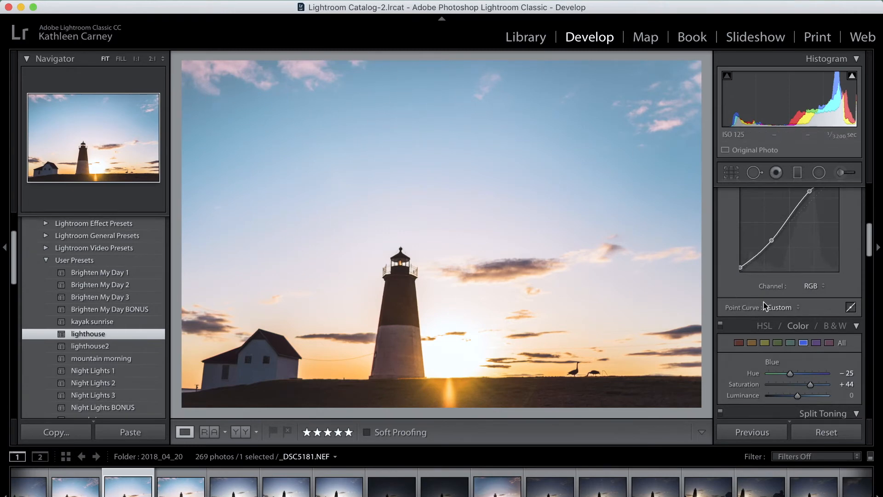
pyautogui.scroll(-10, 763, 306)
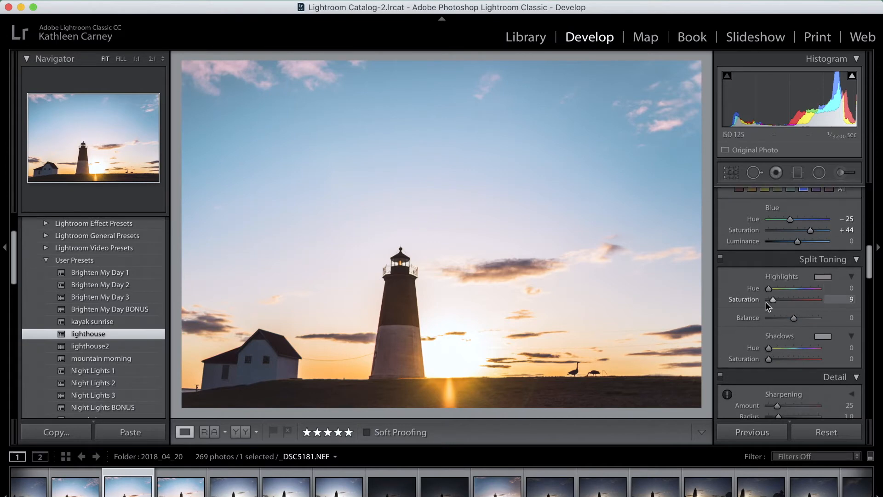
pyautogui.moveTo(774, 300); pyautogui.dragTo(769, 300)
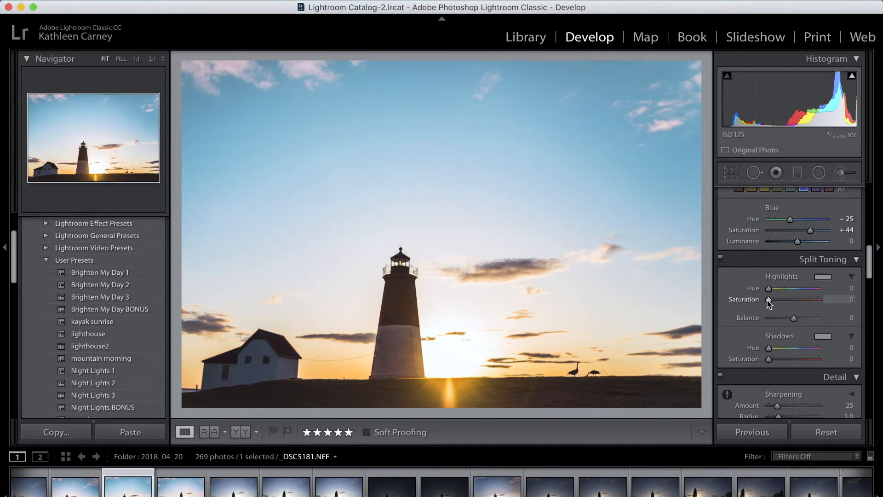
# Step: Move the upper point of the RGB tone curve to about 67.1 / 80.4 %
pyautogui.scroll(12, 777, 292)
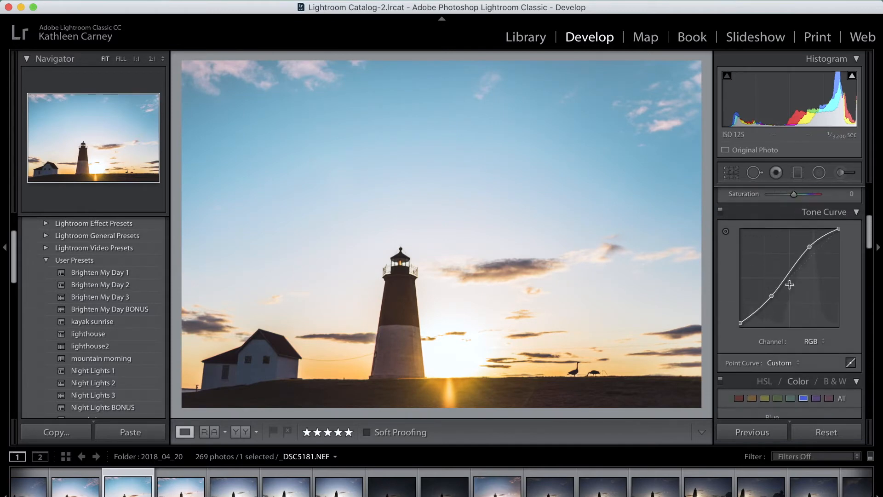
pyautogui.moveTo(810, 247); pyautogui.dragTo(808, 250)
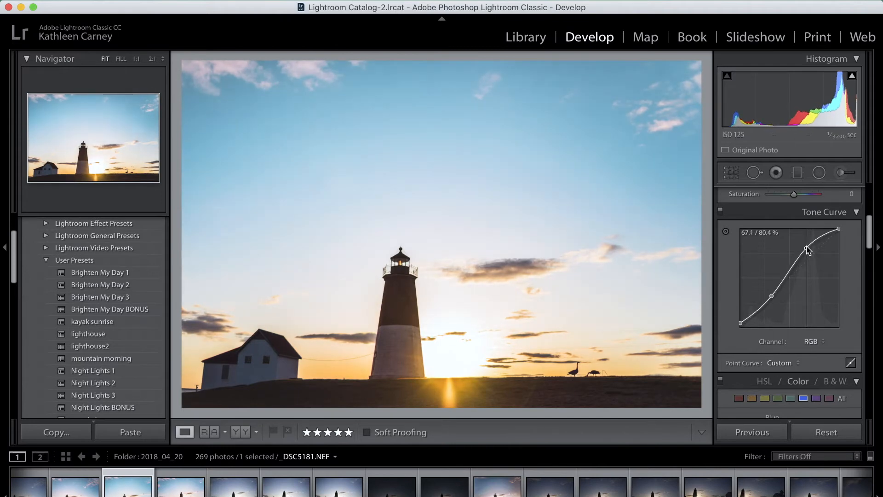
pyautogui.moveTo(808, 251); pyautogui.dragTo(808, 251)
# Step: Set the saturation of the blue color range to +40
pyautogui.scroll(8, 807, 247)
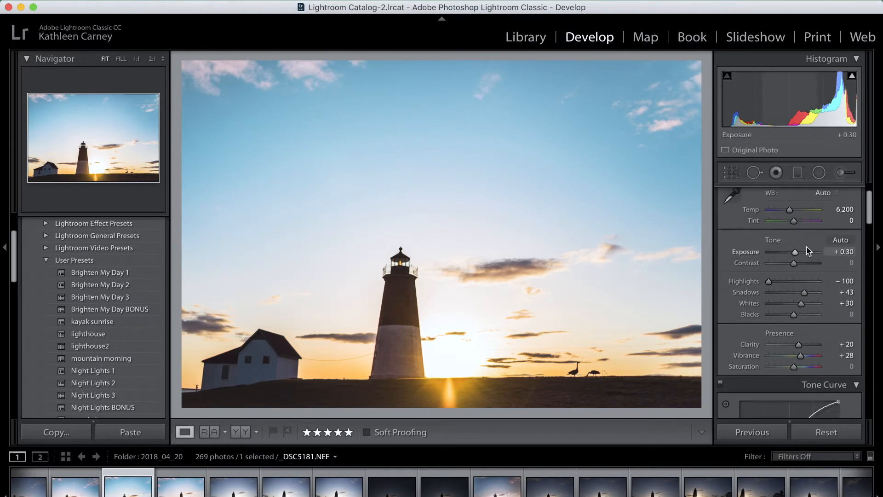
pyautogui.scroll(-8, 808, 251)
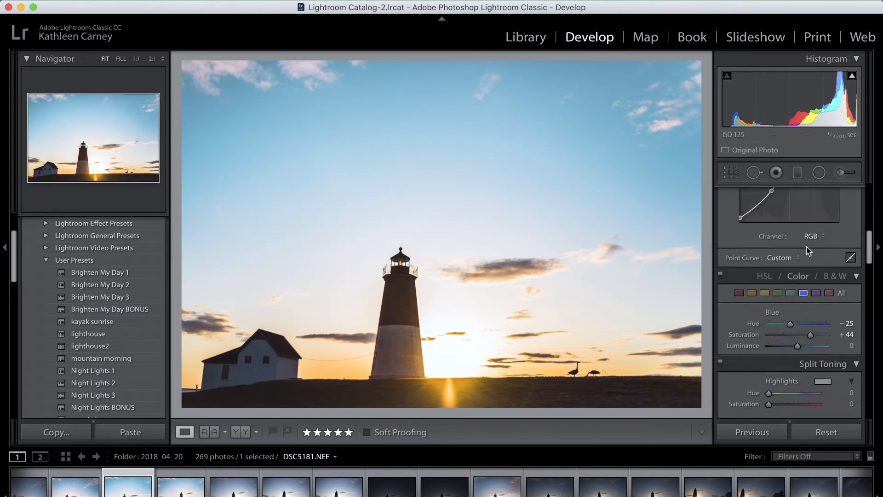
pyautogui.moveTo(810, 328); pyautogui.dragTo(809, 327)
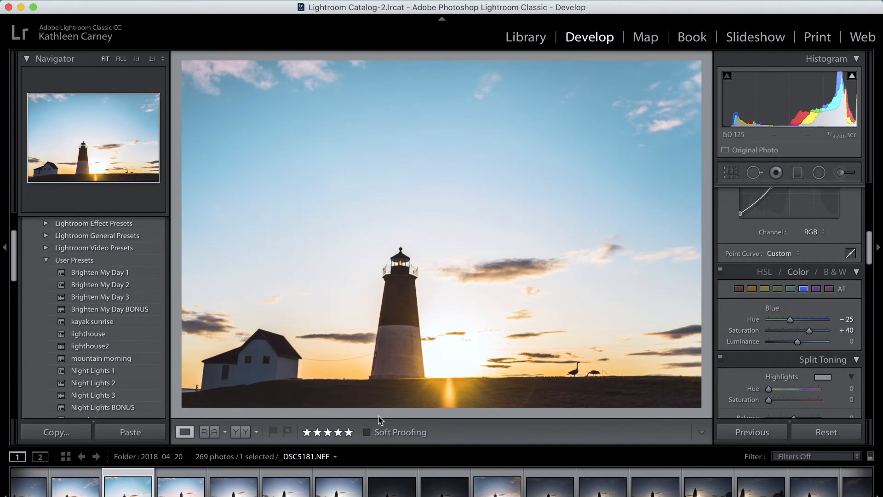
# Step: Compare the photo before and after editing in the side-by-side, vertical split and horizontal before/after views
pyautogui.click(241, 432)
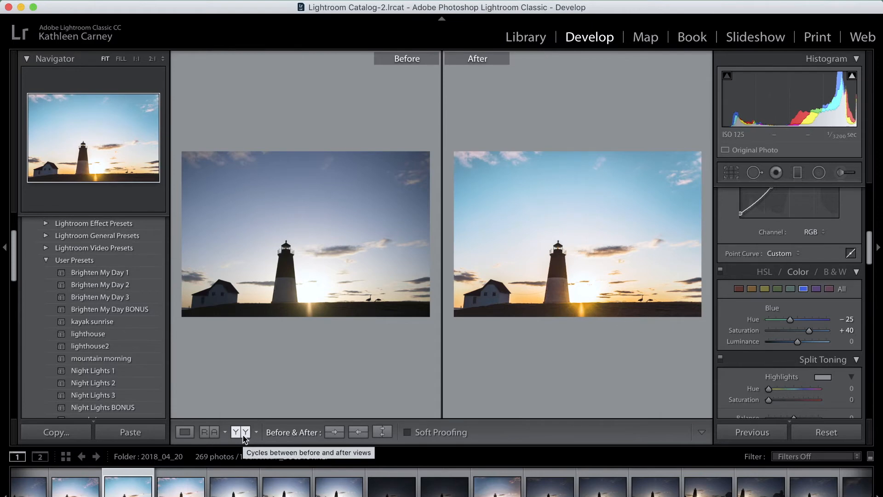
pyautogui.click(245, 434)
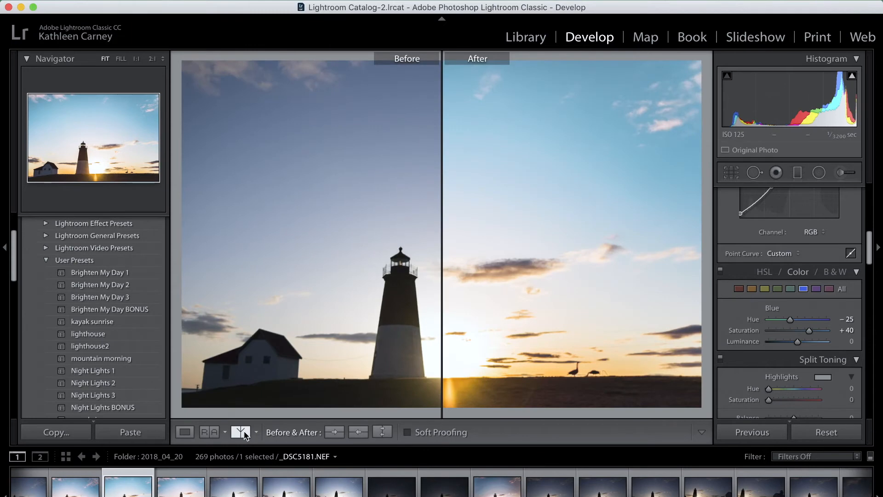
pyautogui.click(245, 433)
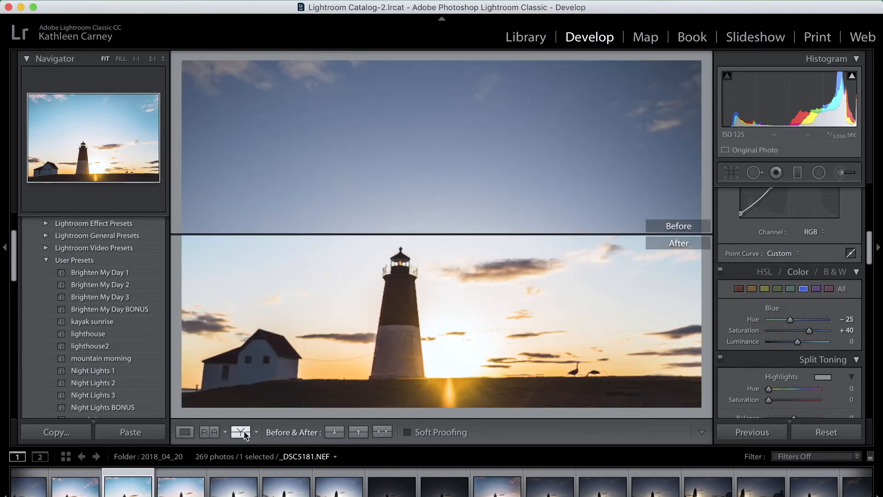
# Step: Cycle through the remaining before/after layouts of the lighthouse photo and return to the single-photo Loupe view
pyautogui.click(245, 434)
pyautogui.click(245, 434)
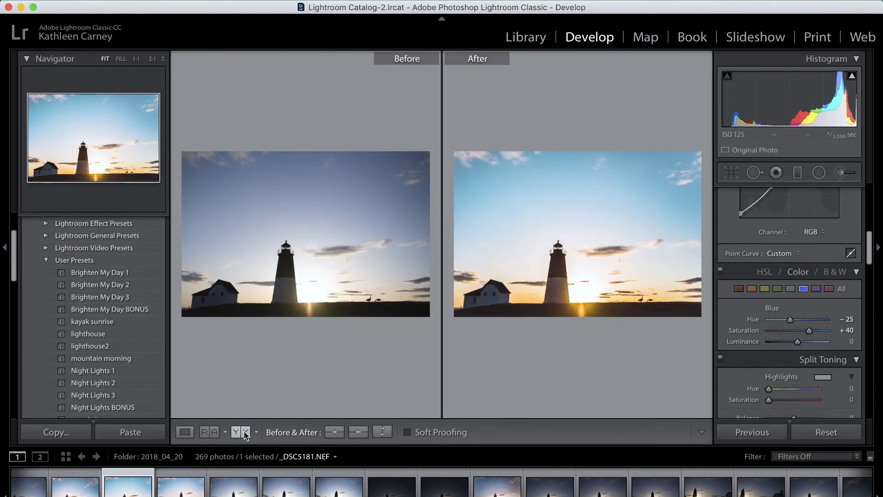
pyautogui.click(245, 433)
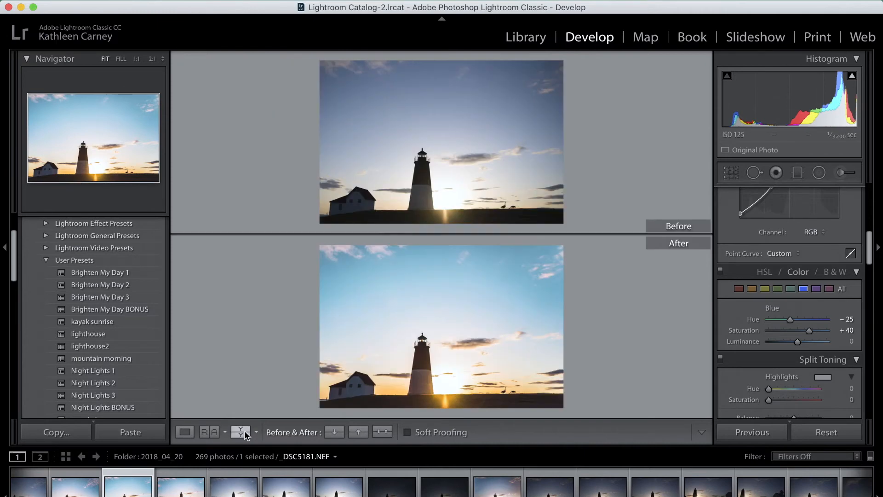
pyautogui.click(245, 433)
pyautogui.click(189, 432)
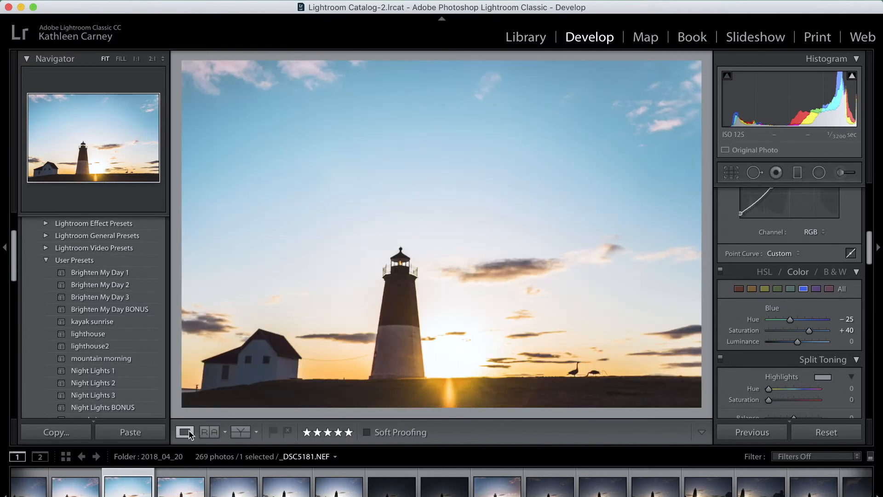
# Step: Export the user preset "lighthouse" to the Presets folder under the name lighthouse
pyautogui.scroll(1, 123, 369)
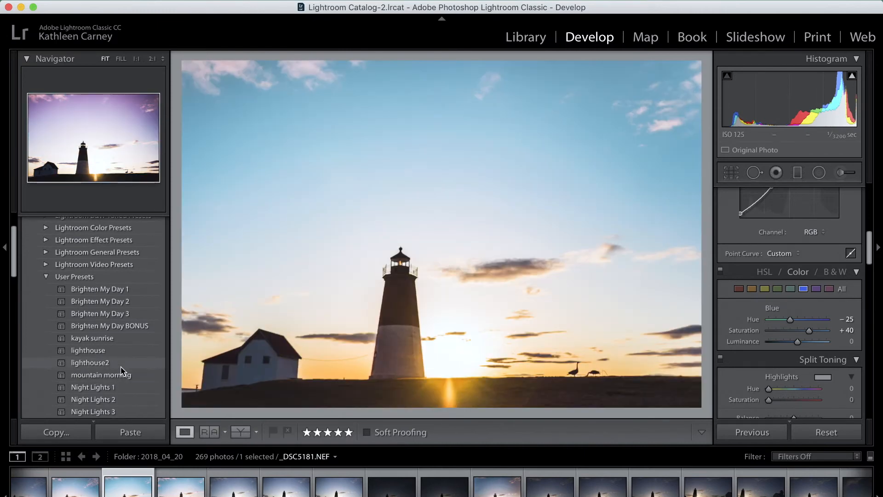
pyautogui.rightClick(111, 354)
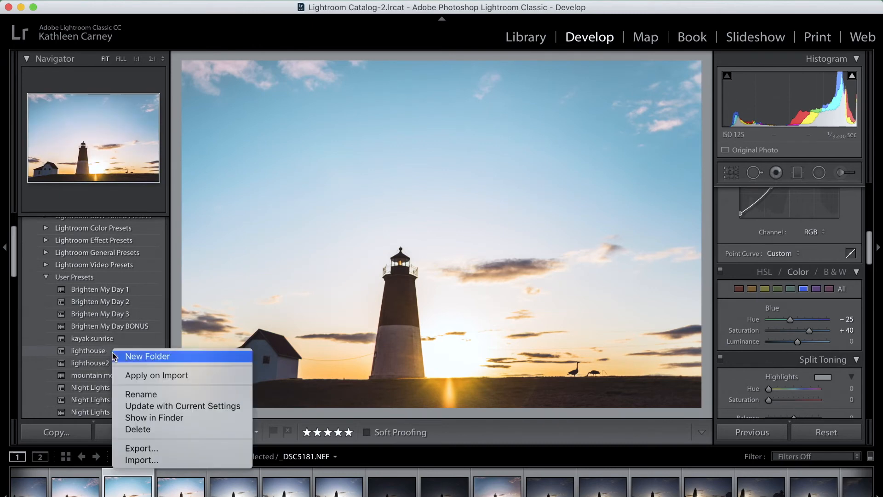
pyautogui.click(161, 452)
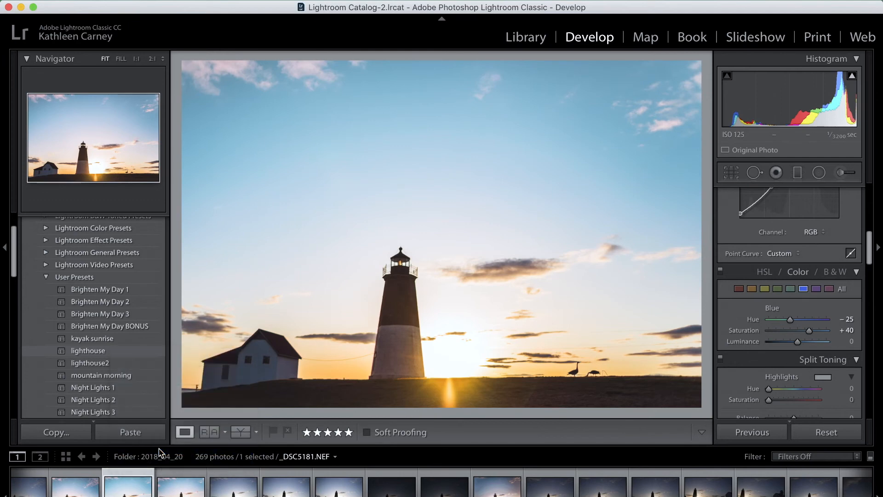
pyautogui.click(643, 431)
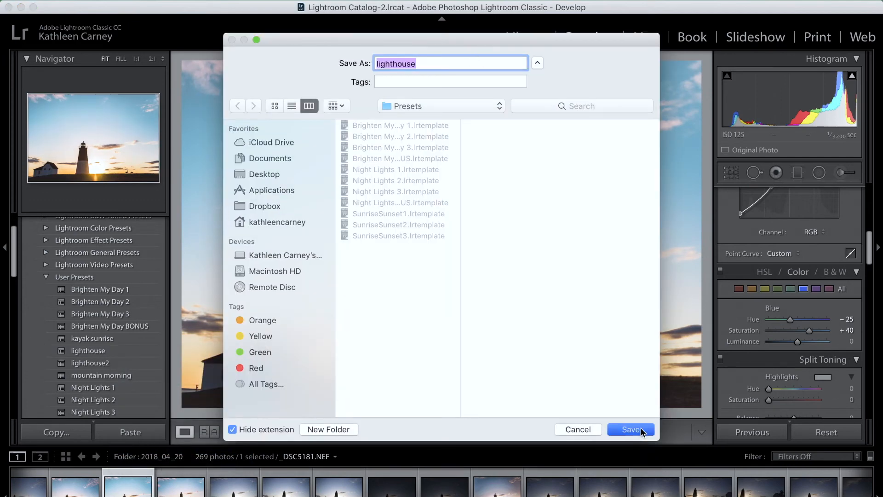